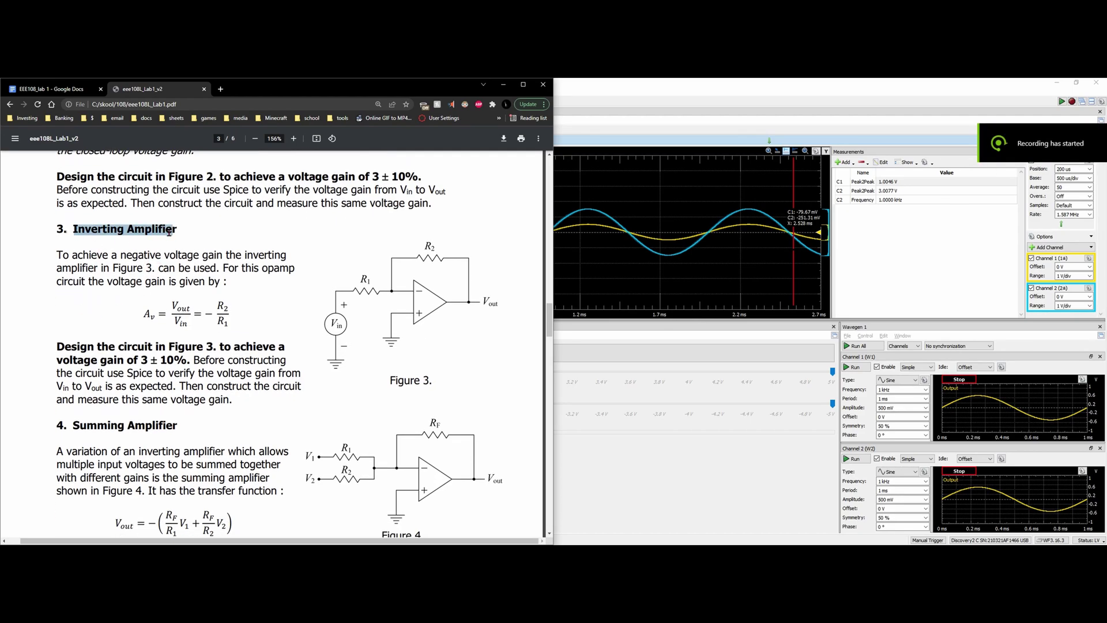
# Review the handout's page 3 Inverting Amplifier section, with gain formula Av = −R2/R1 and Figure 3.
pyautogui.scroll(5, 169, 231)
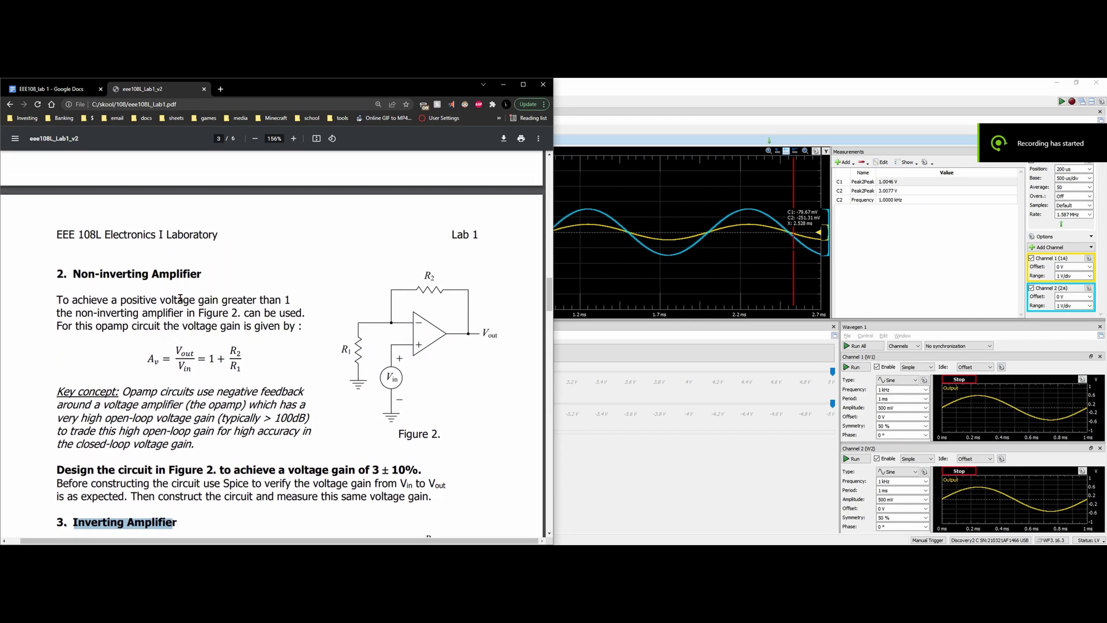
pyautogui.scroll(6, 180, 298)
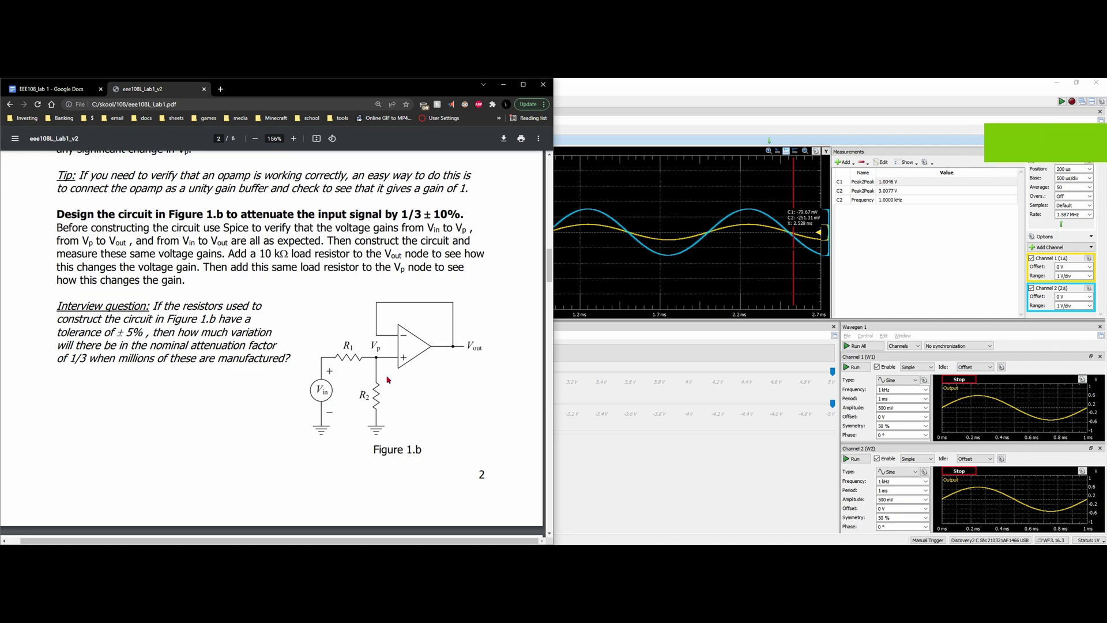
pyautogui.scroll(4, 388, 379)
pyautogui.scroll(1, 353, 423)
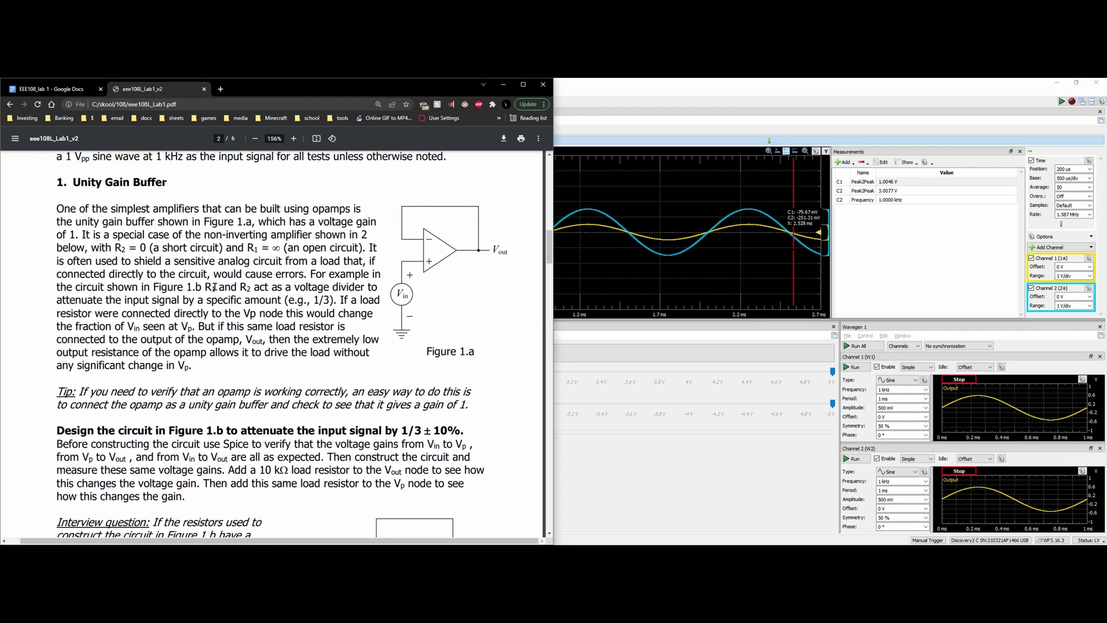
pyautogui.scroll(-4, 199, 326)
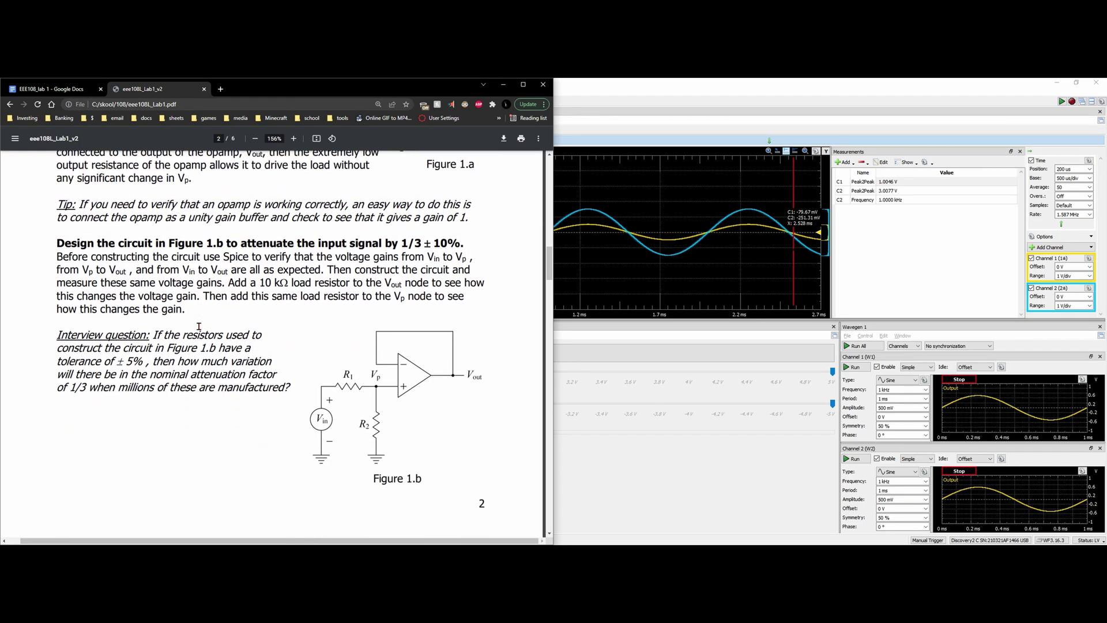
pyautogui.scroll(-5, 280, 407)
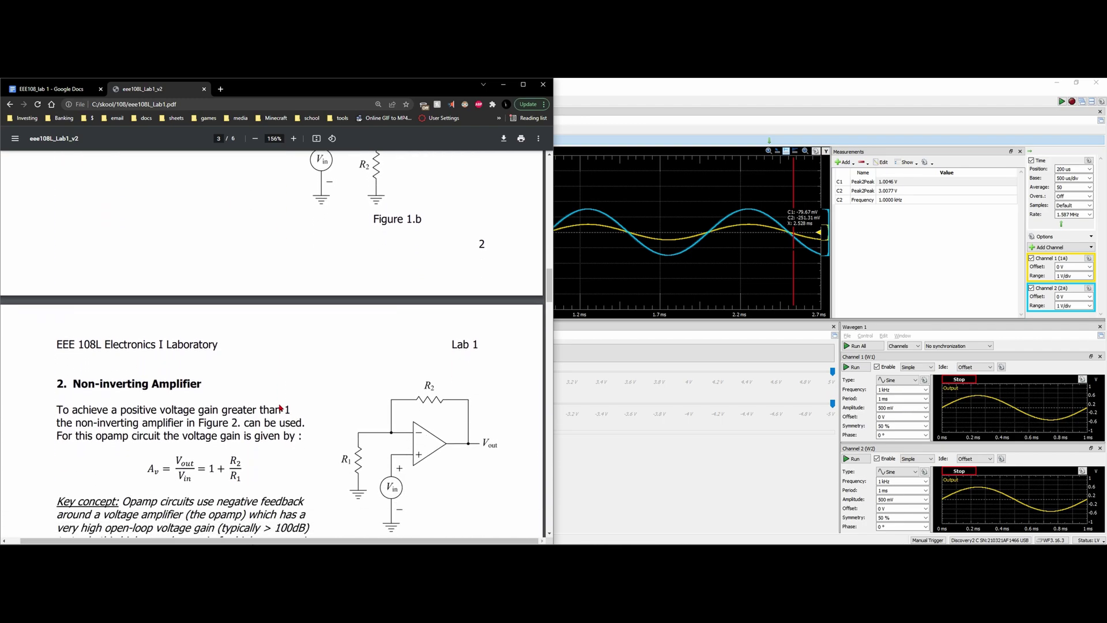
pyautogui.scroll(-2, 303, 413)
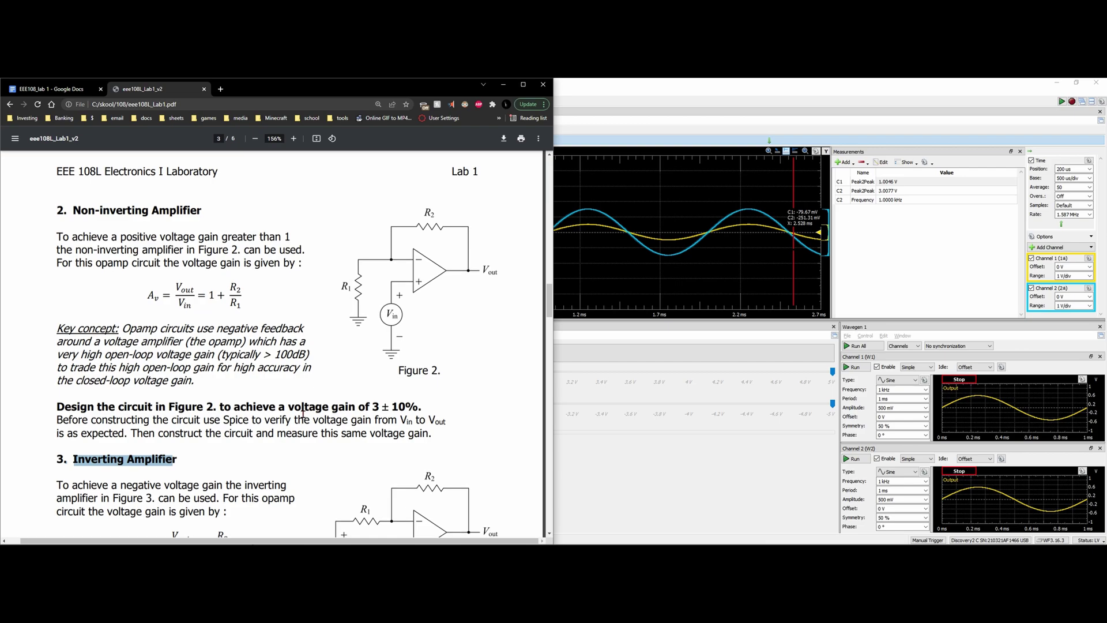
pyautogui.scroll(-3, 302, 413)
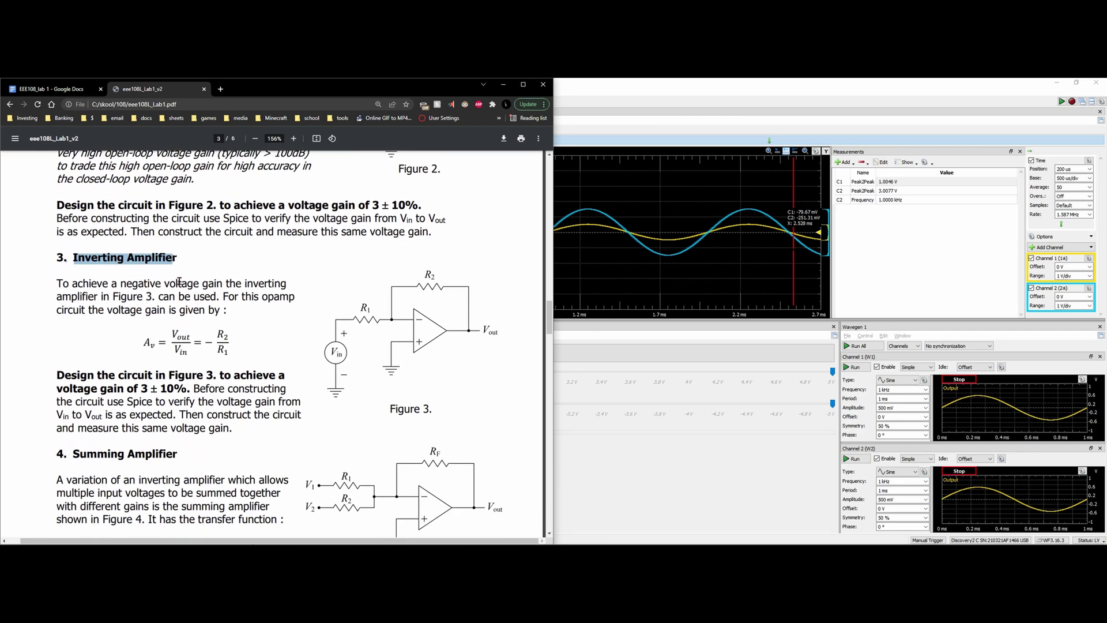
pyautogui.click(186, 323)
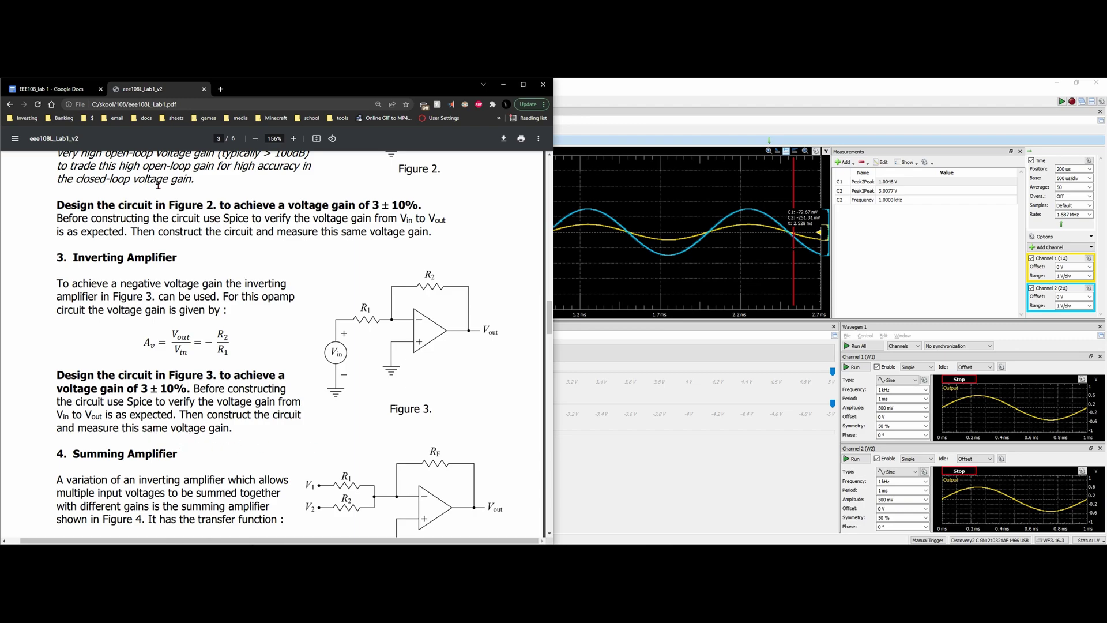
# In the lab report, move down past the inverting amplifier schematic and PSpice waveform images.
pyautogui.click(66, 93)
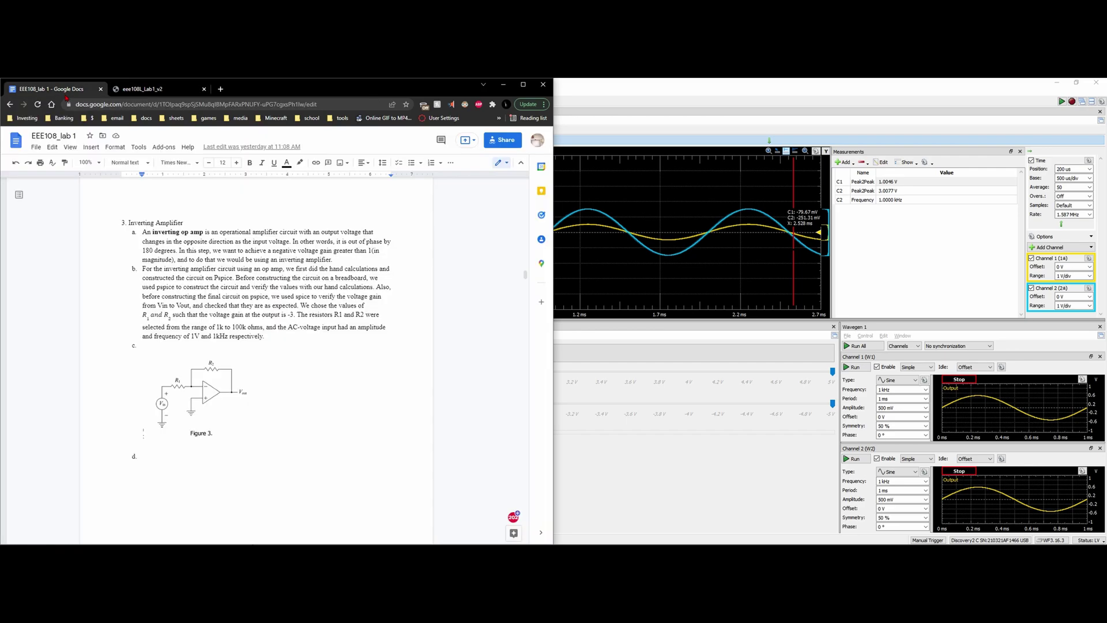
pyautogui.scroll(-8, 182, 263)
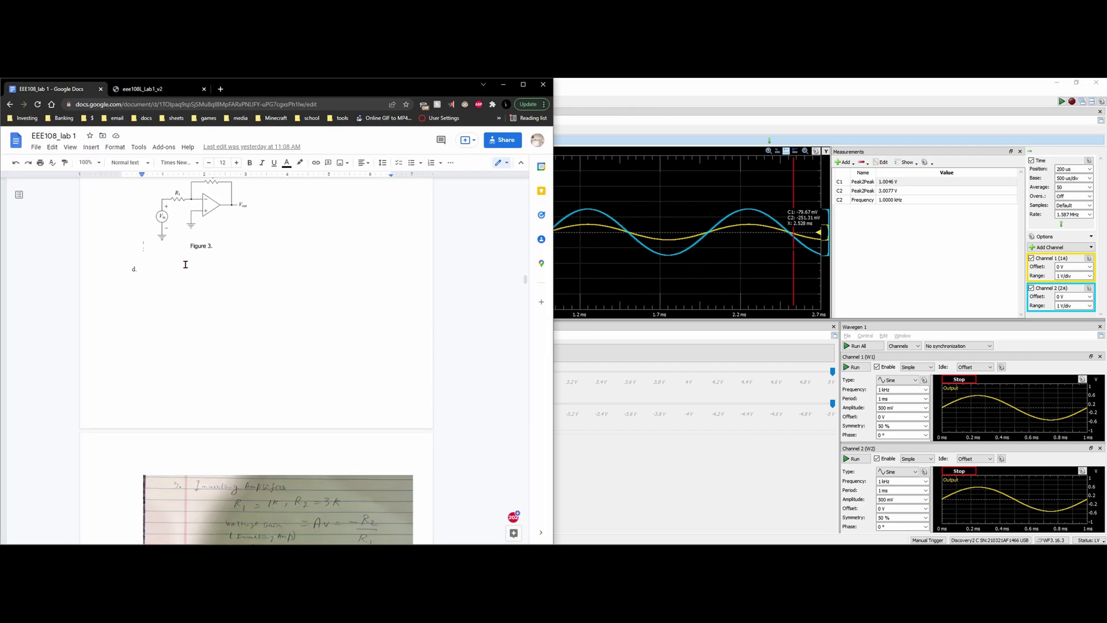
pyautogui.scroll(-1, 284, 358)
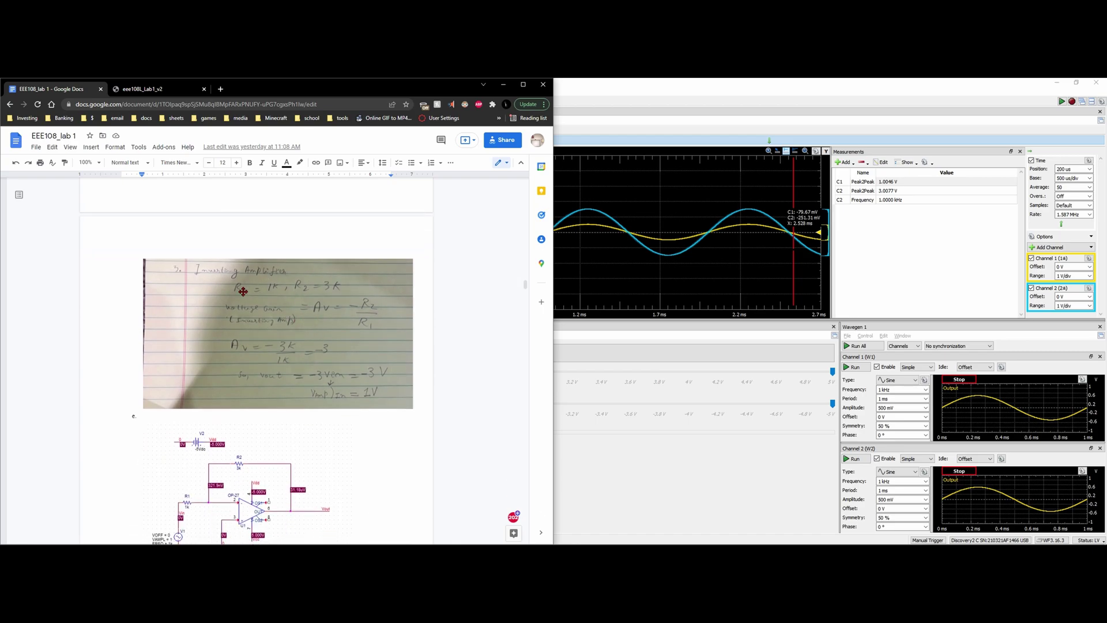
pyautogui.scroll(-3, 315, 374)
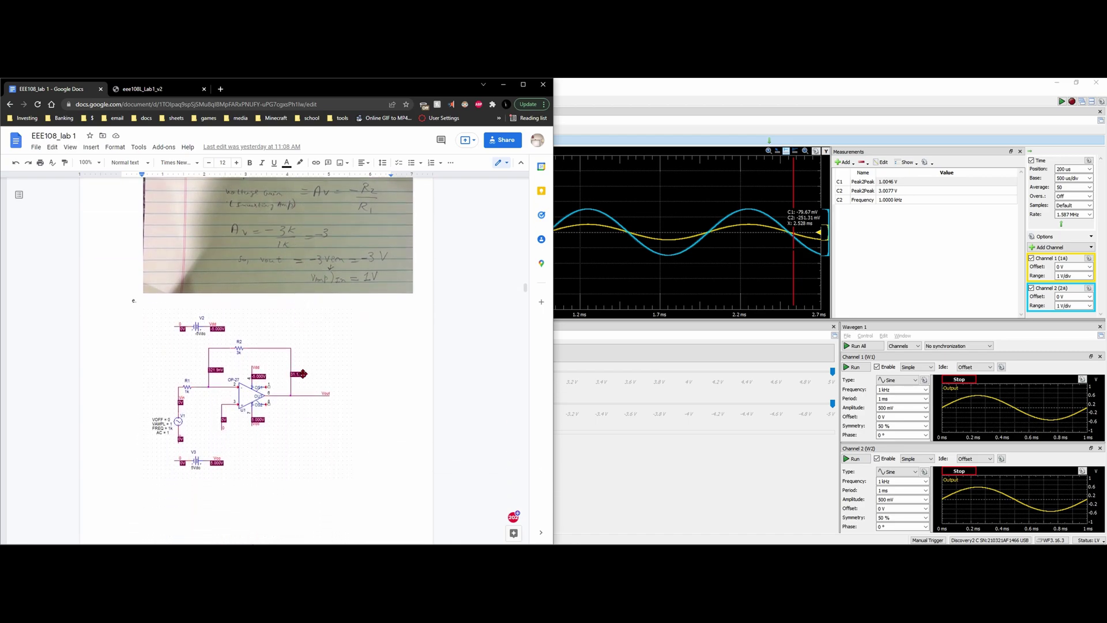
pyautogui.click(244, 424)
pyautogui.scroll(-6, 244, 438)
pyautogui.click(305, 455)
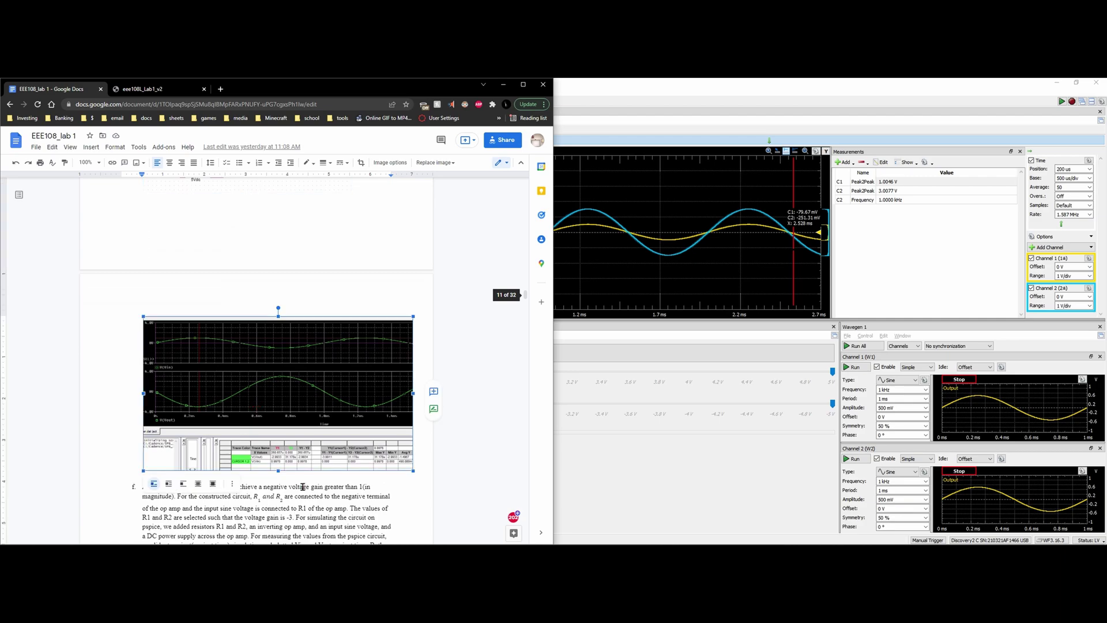
pyautogui.scroll(-3, 309, 483)
pyautogui.scroll(-2, 310, 482)
pyautogui.moveTo(143, 255); pyautogui.dragTo(280, 433)
# Change item h's R1 value from 9.96 to 6.96 k ohms.
pyautogui.click(280, 405)
pyautogui.scroll(-1, 280, 412)
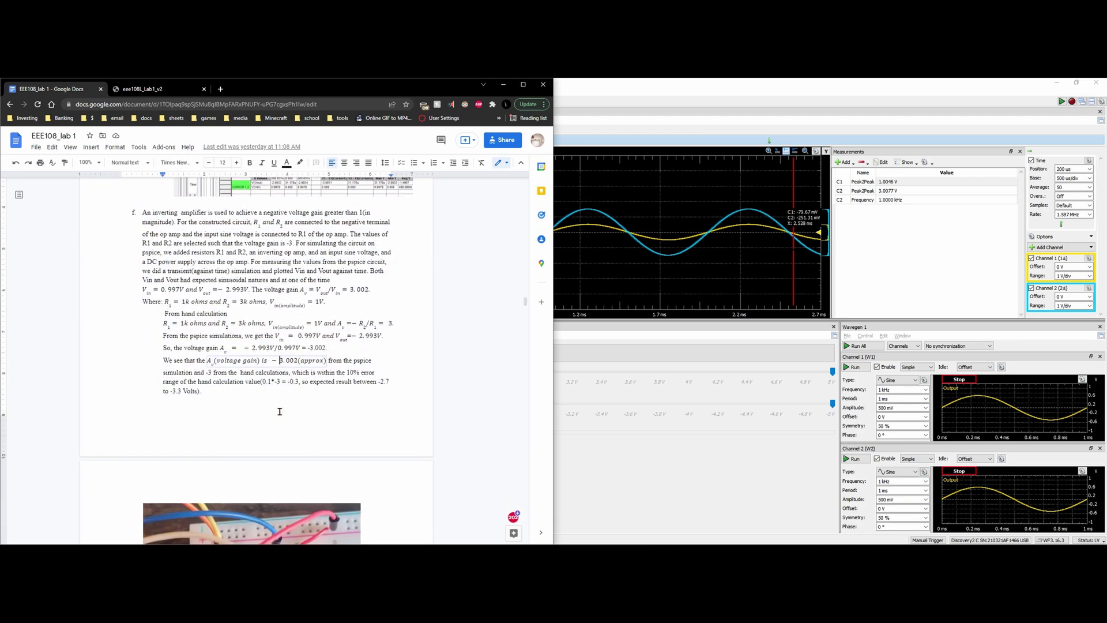
pyautogui.moveTo(157, 323); pyautogui.dragTo(196, 321)
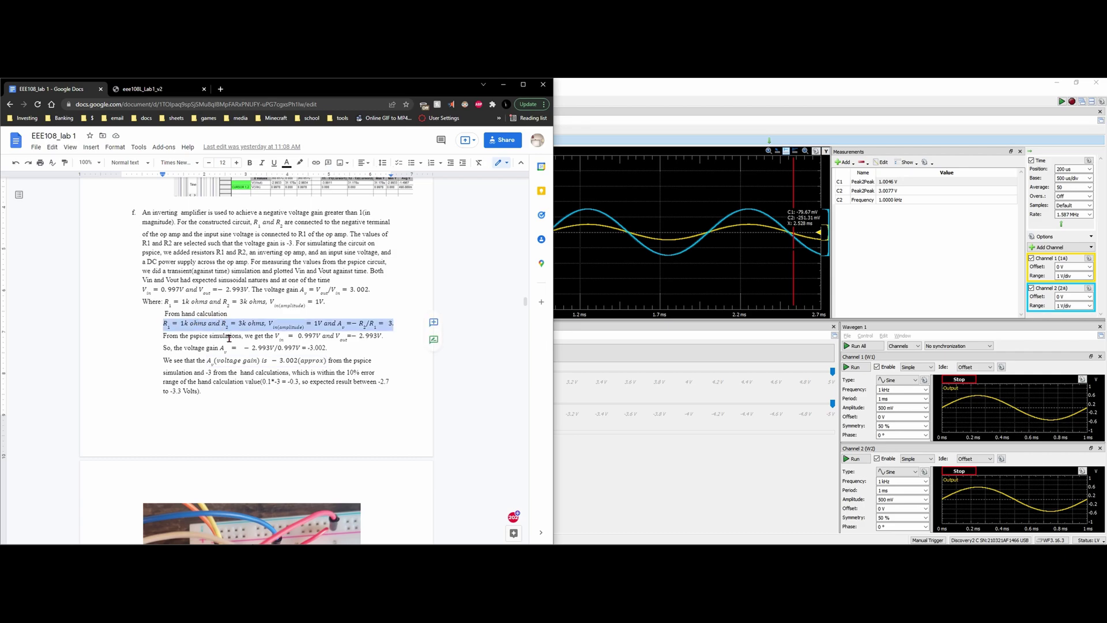
pyautogui.scroll(-6, 229, 338)
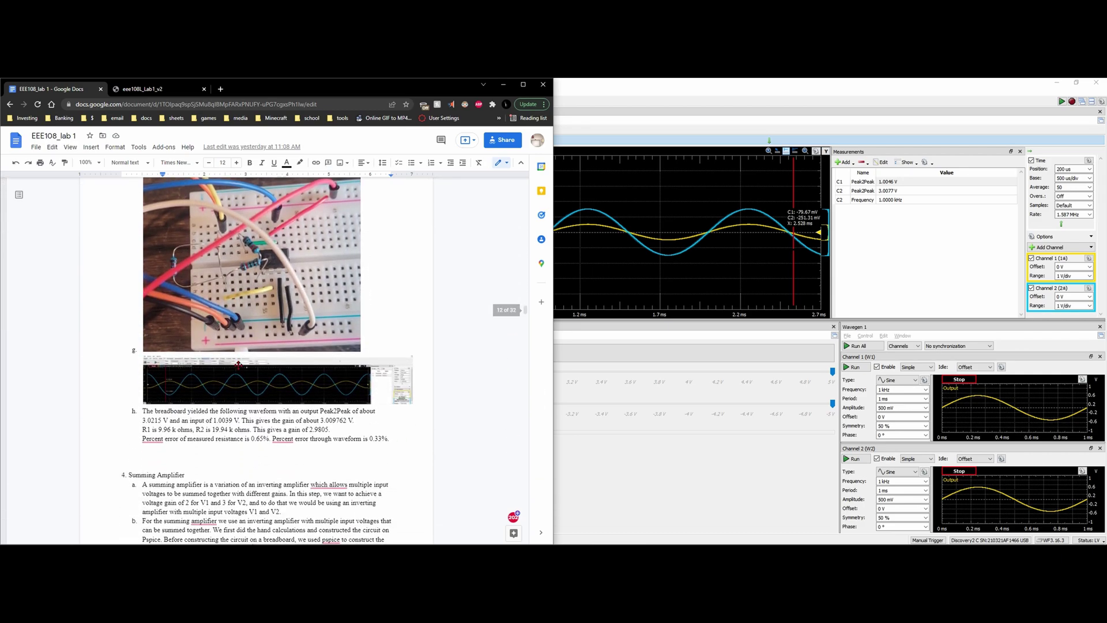
pyautogui.scroll(1, 238, 364)
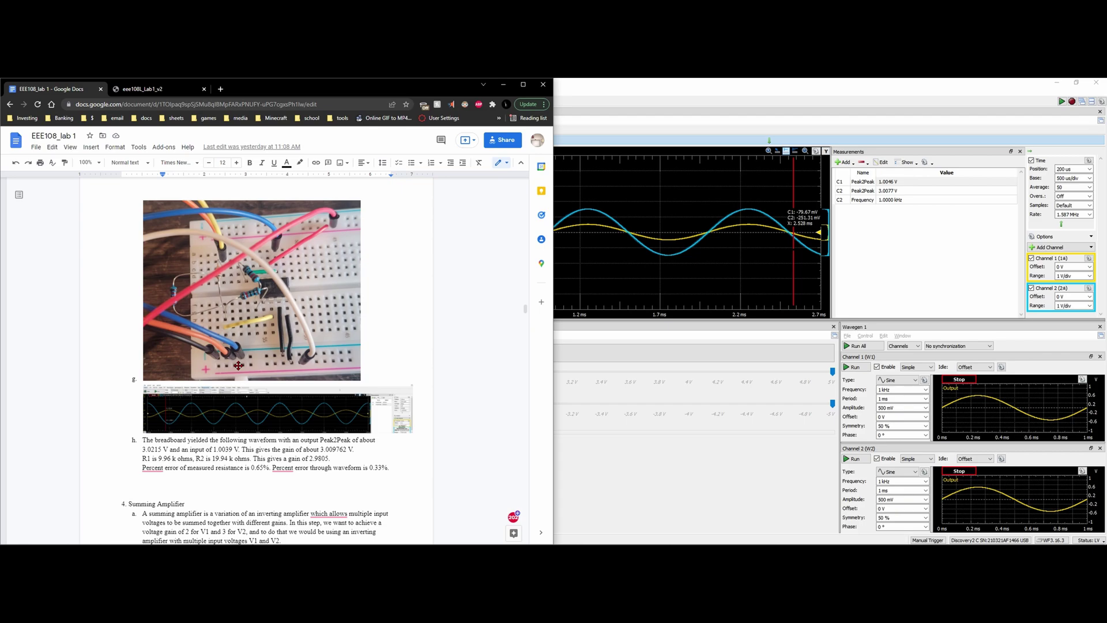
pyautogui.scroll(1, 238, 365)
pyautogui.write('6')
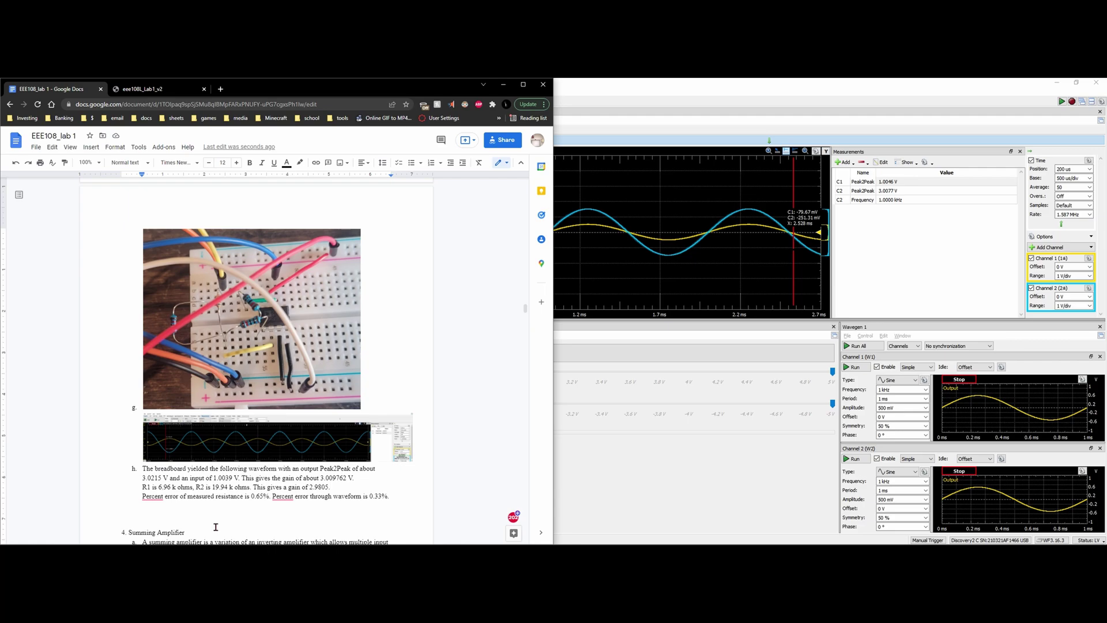
# Switch to the eee108L_Lab1_v2 lab handout PDF.
pyautogui.click(143, 88)
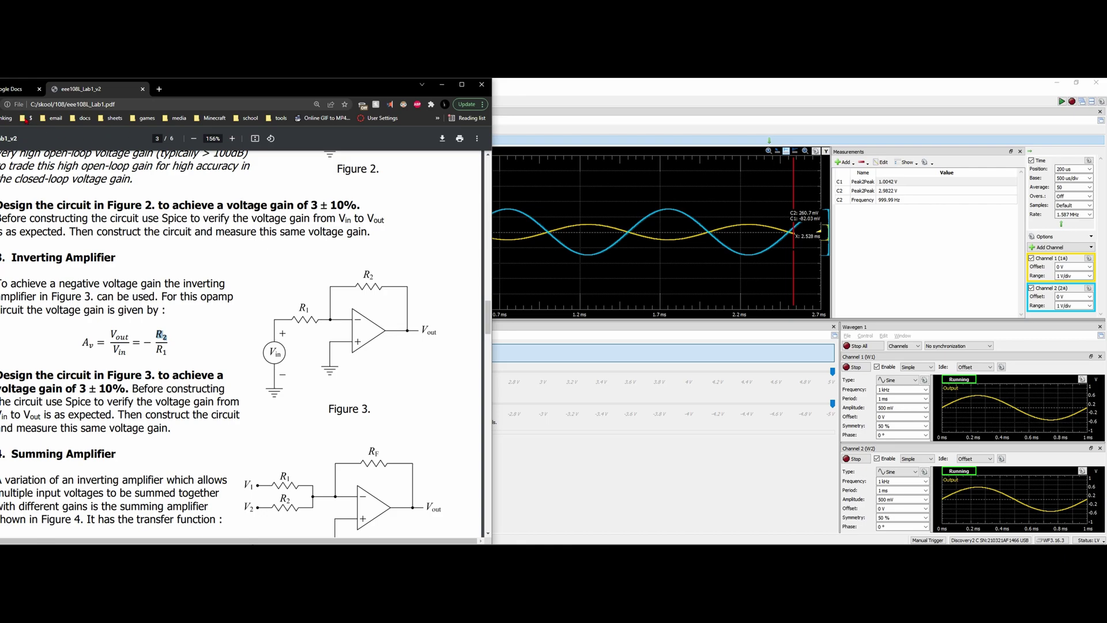
pyautogui.click(15, 89)
pyautogui.scroll(-1, 311, 307)
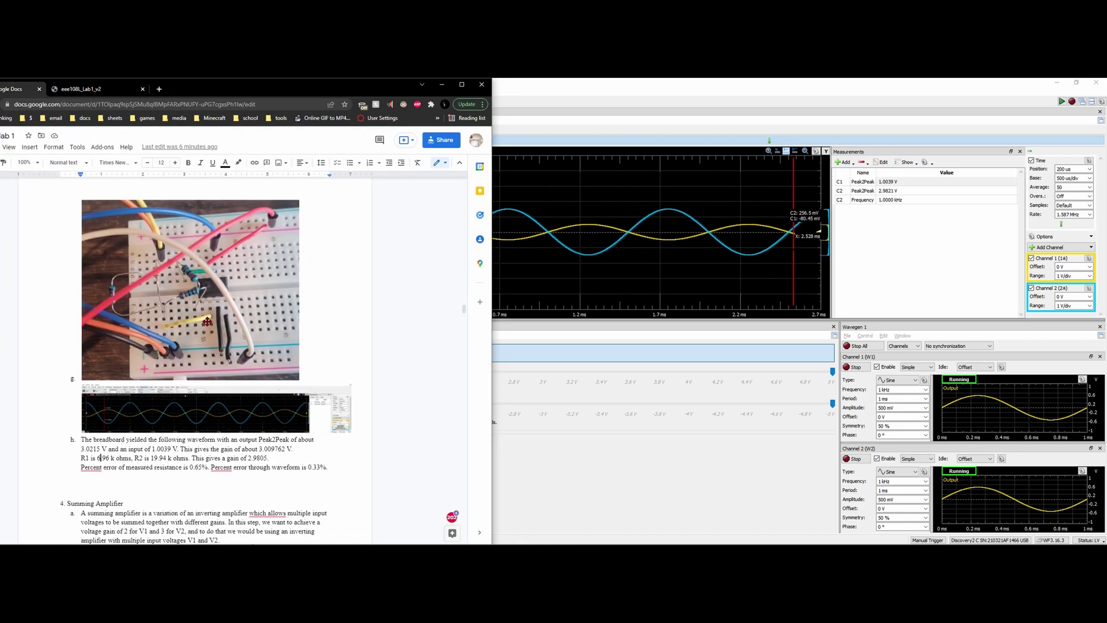
pyautogui.scroll(-1, 206, 321)
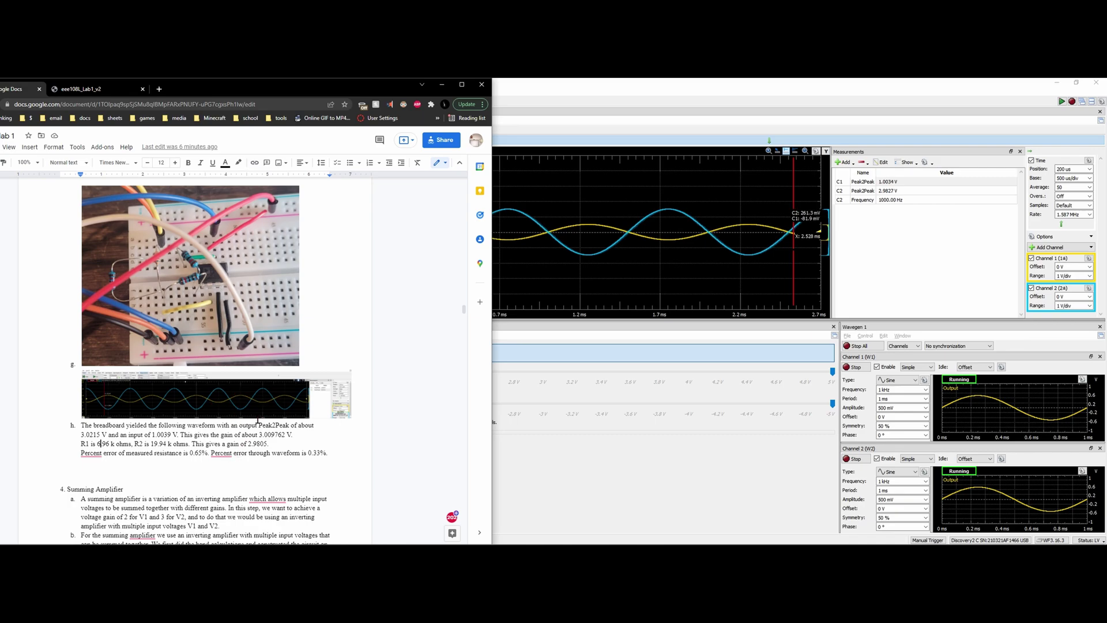
pyautogui.scroll(-1, 193, 380)
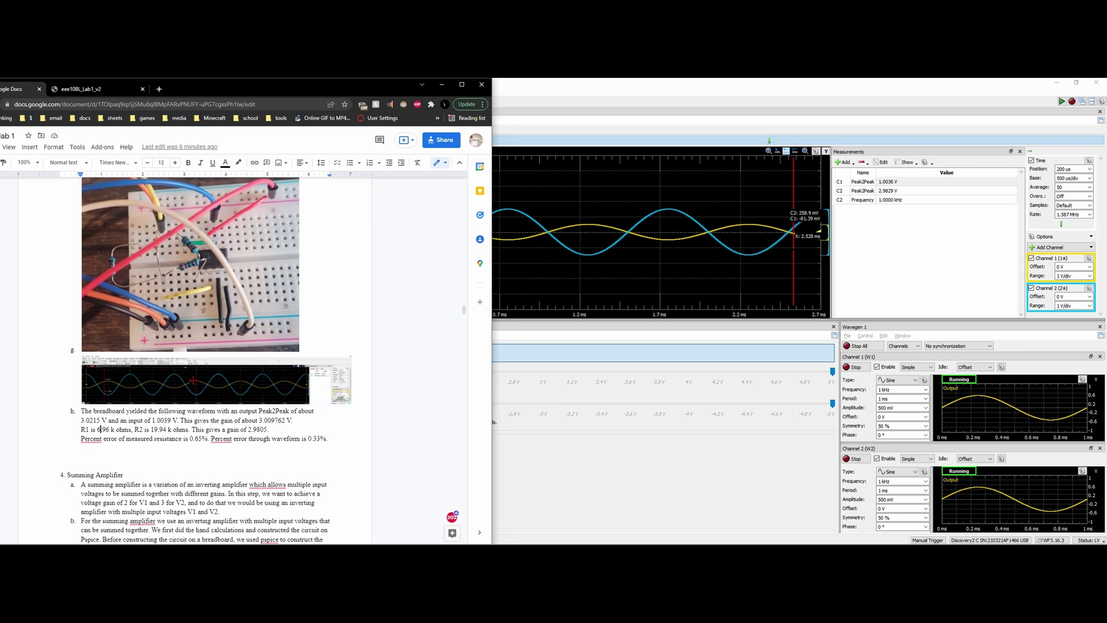
# Return to page 3 of the lab handout PDF.
pyautogui.click(94, 93)
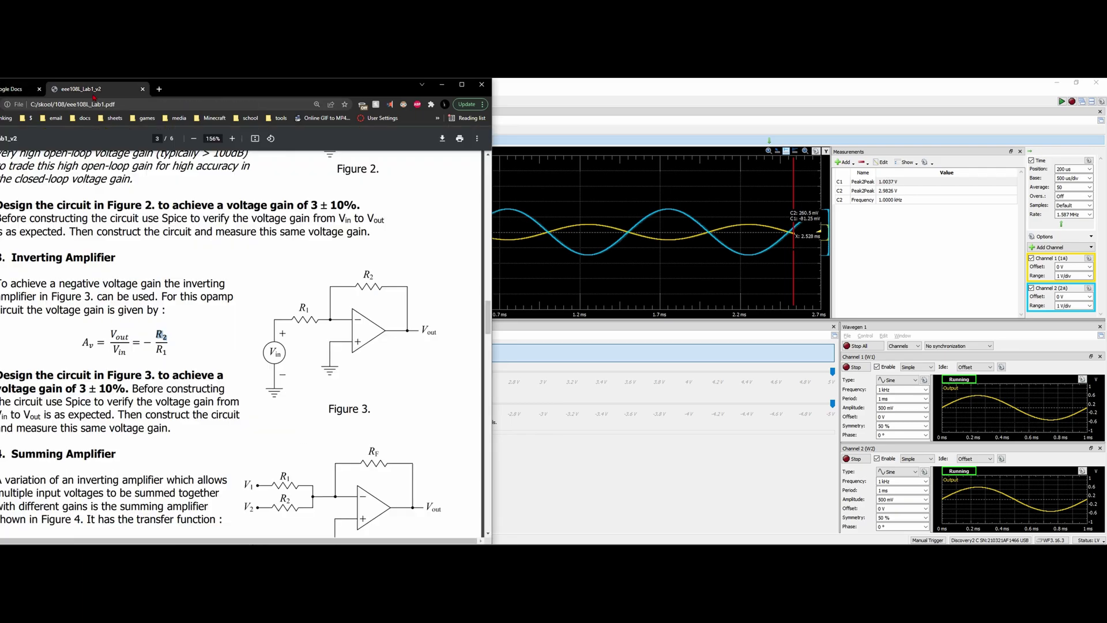